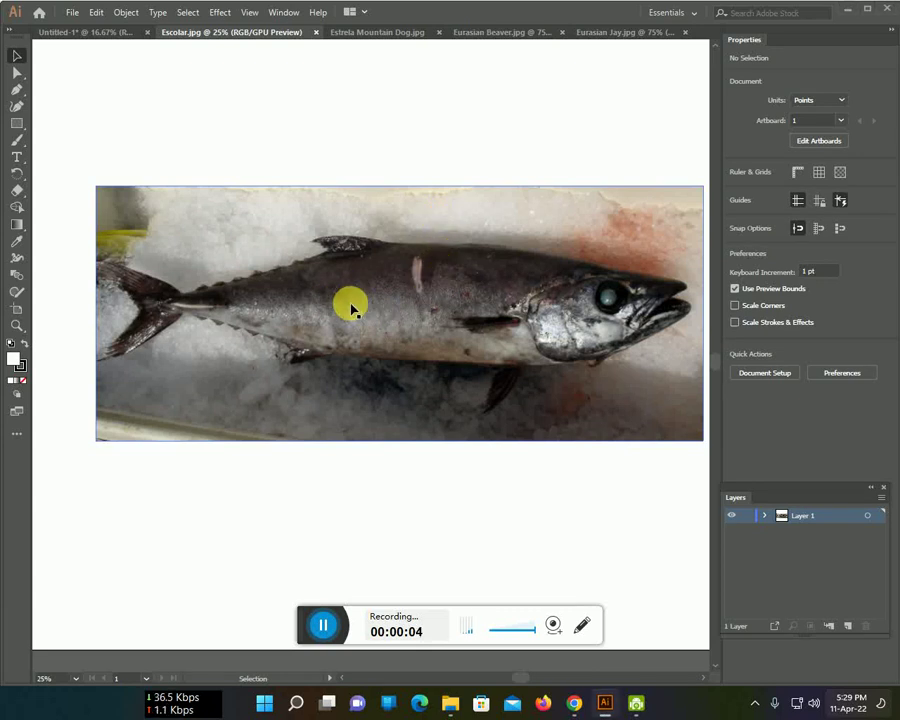
- Drag the escolar photo from the Escolar.jpg tab into the Untitled-1 document
click(404, 328)
drag(404, 328, 90, 38)
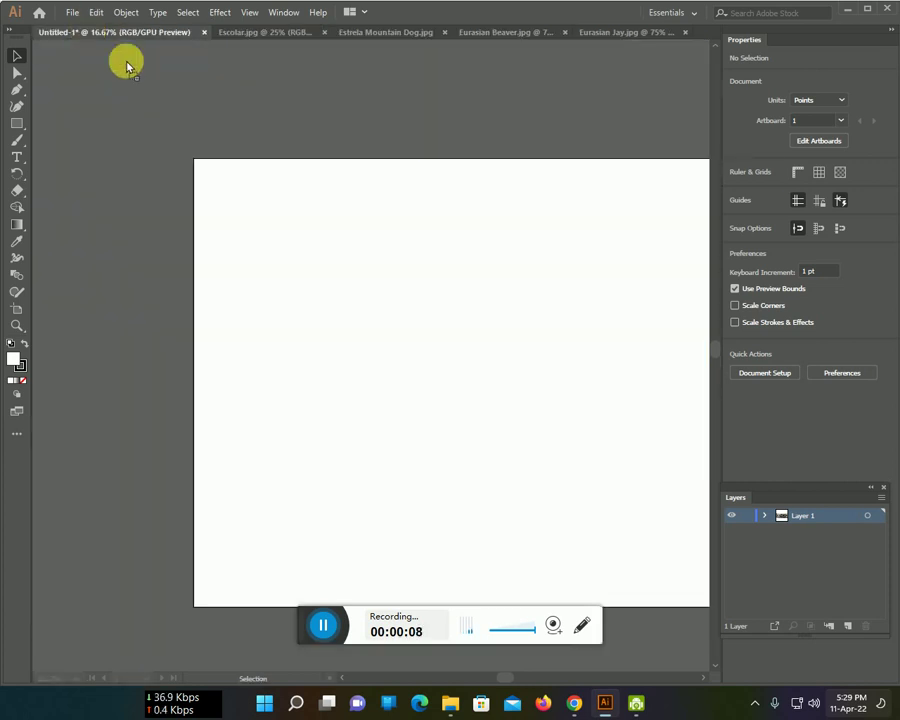
drag(90, 38, 428, 342)
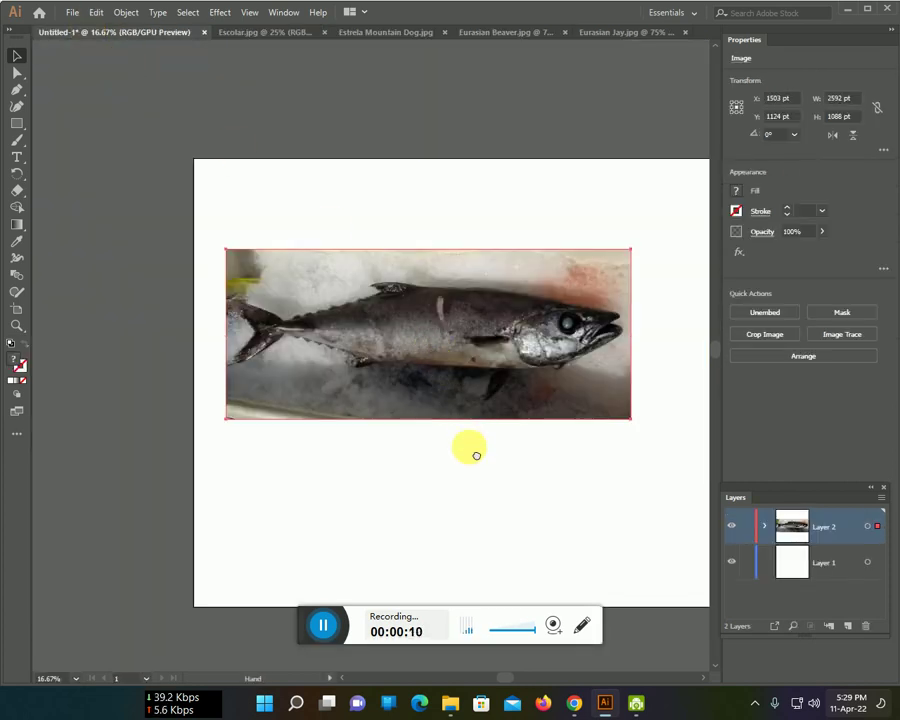
- Move the photo to the artboard's top-left, enlarge it to span the width, and move it onto Layer 1
scroll(470, 430, down, 2)
scroll(430, 400, right, 3)
drag(365, 322, 356, 307)
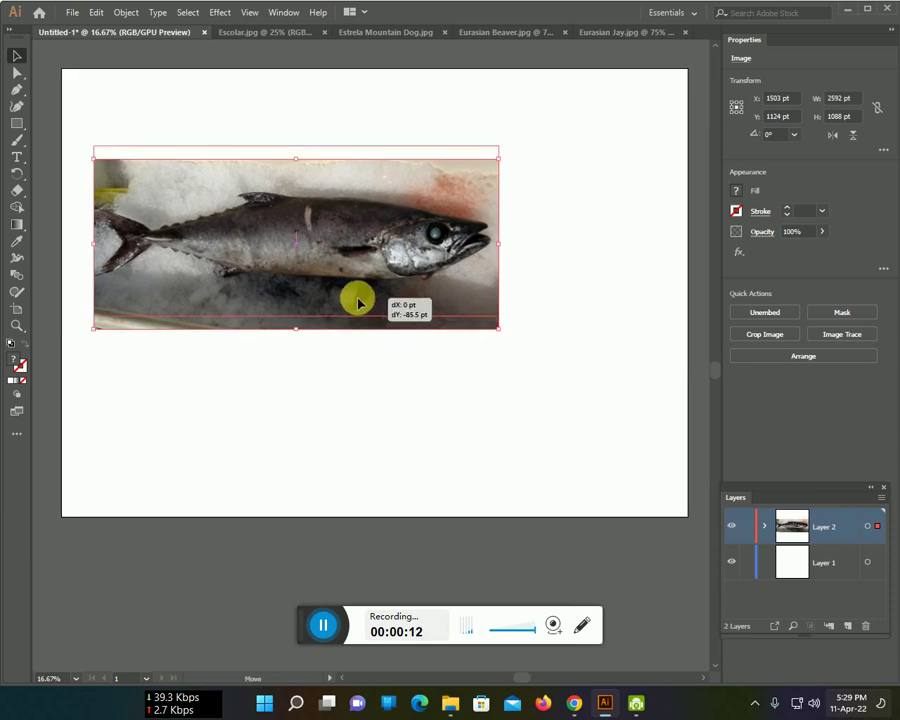
drag(491, 322, 679, 435)
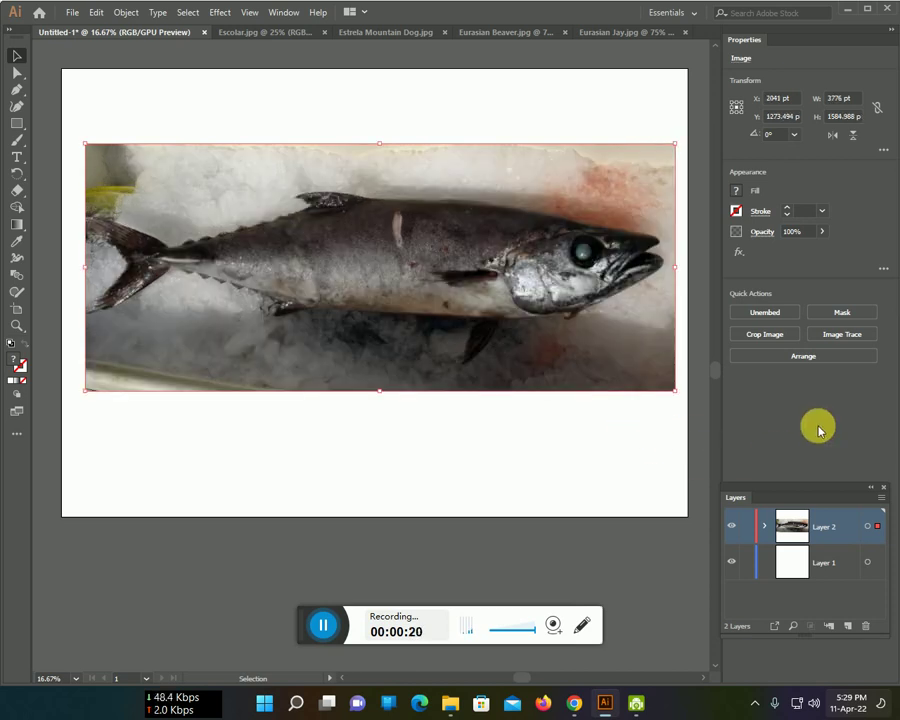
drag(883, 537, 879, 558)
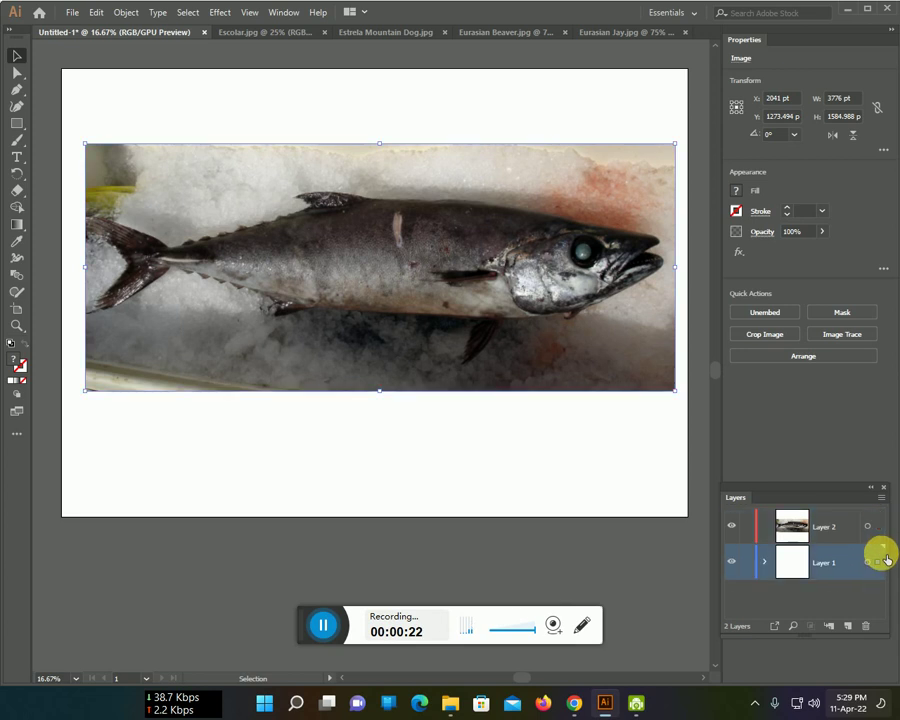
- Fade the photo to 47% opacity, lock Layer 1, and make Layer 2 active for tracing
drag(826, 237, 780, 256)
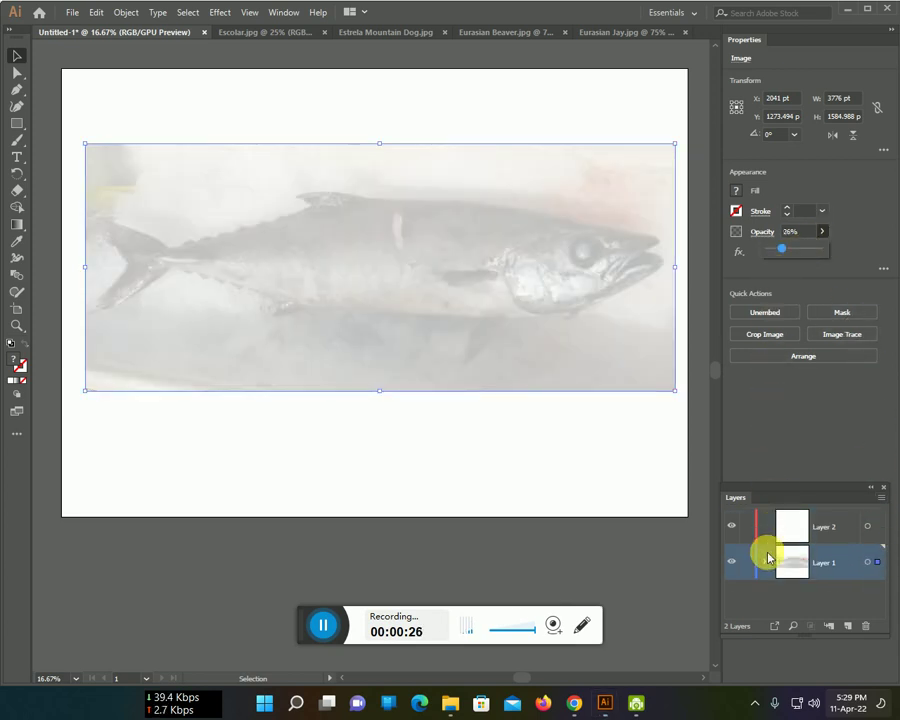
key(ctrl+shift+a)
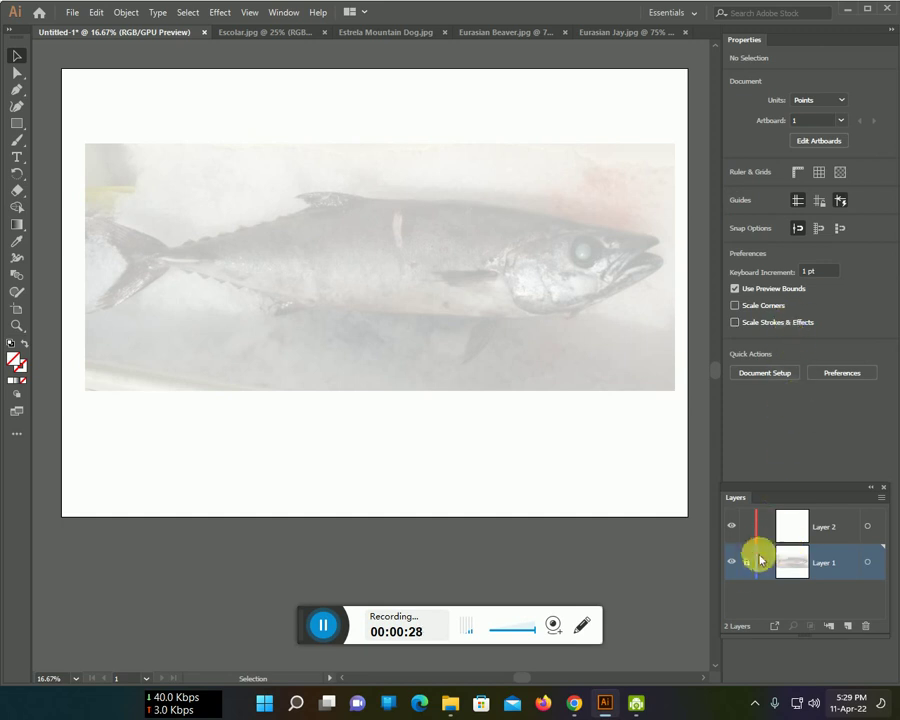
click(636, 370)
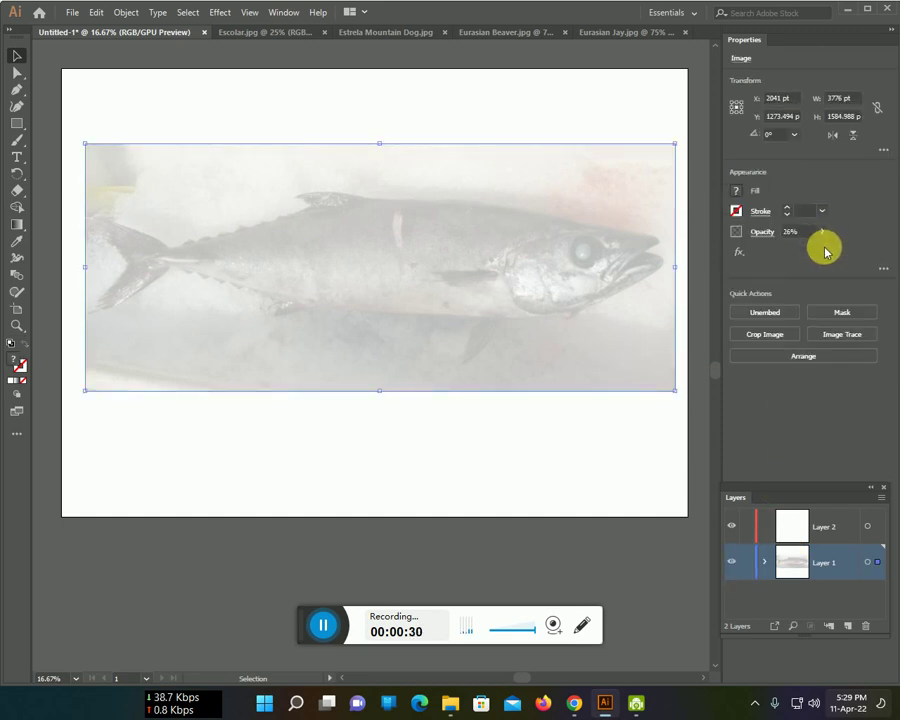
click(819, 233)
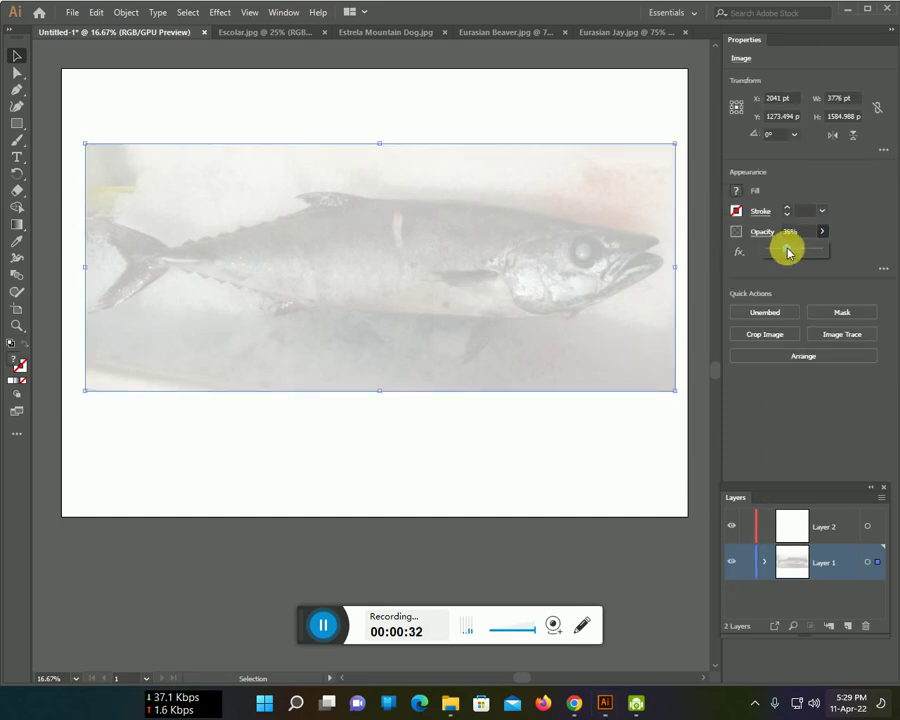
drag(793, 251, 820, 251)
click(746, 562)
click(803, 532)
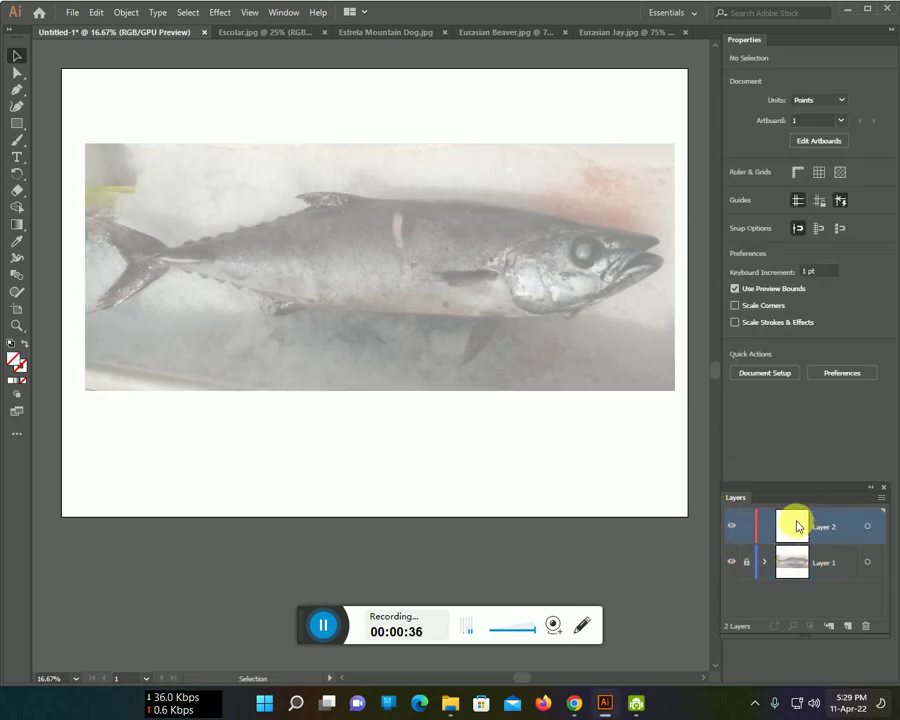
- Set the Paintbrush to a black stroke at 100% opacity and zoom in on the fish head
key(b)
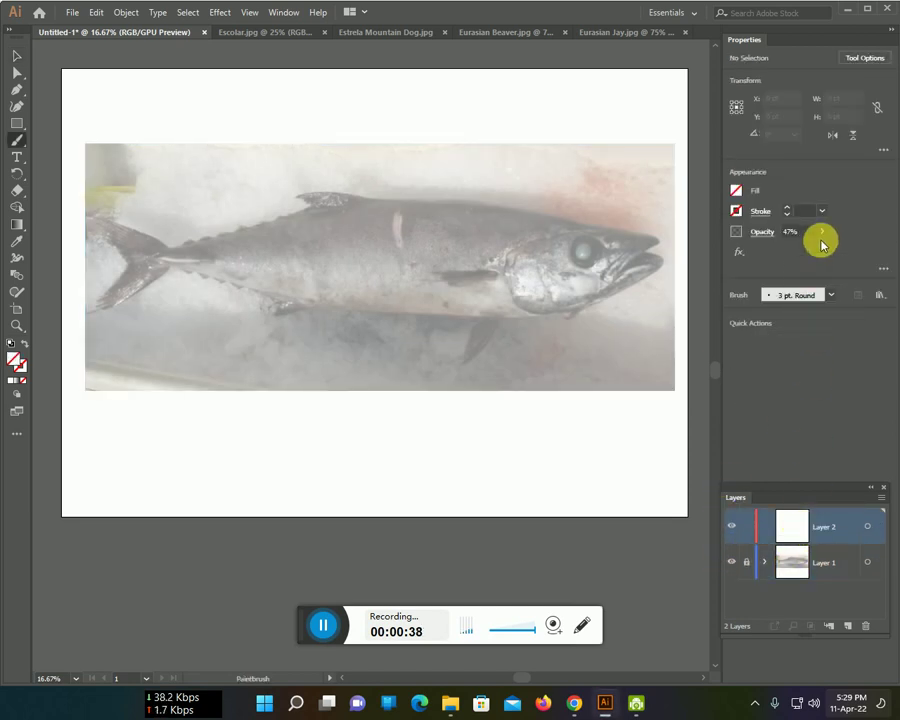
drag(822, 247, 840, 250)
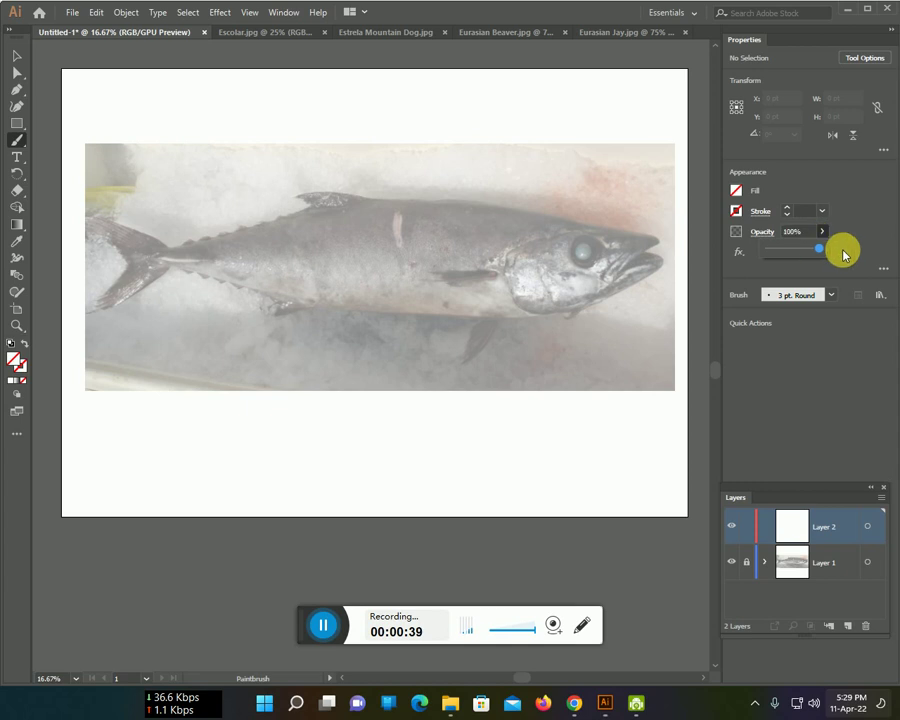
click(736, 210)
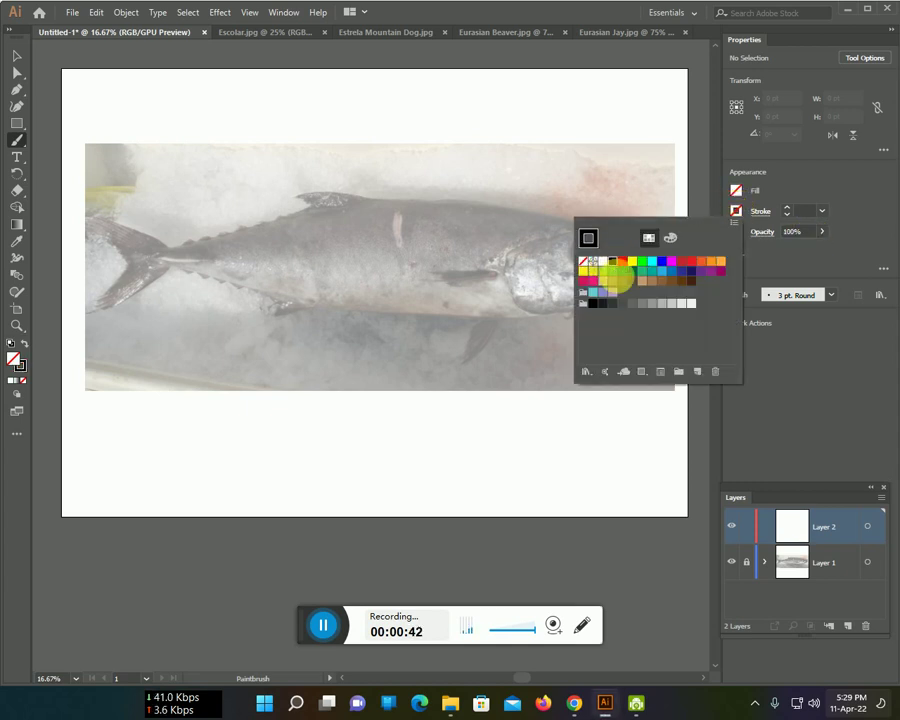
click(613, 263)
scroll(586, 381, up, 2)
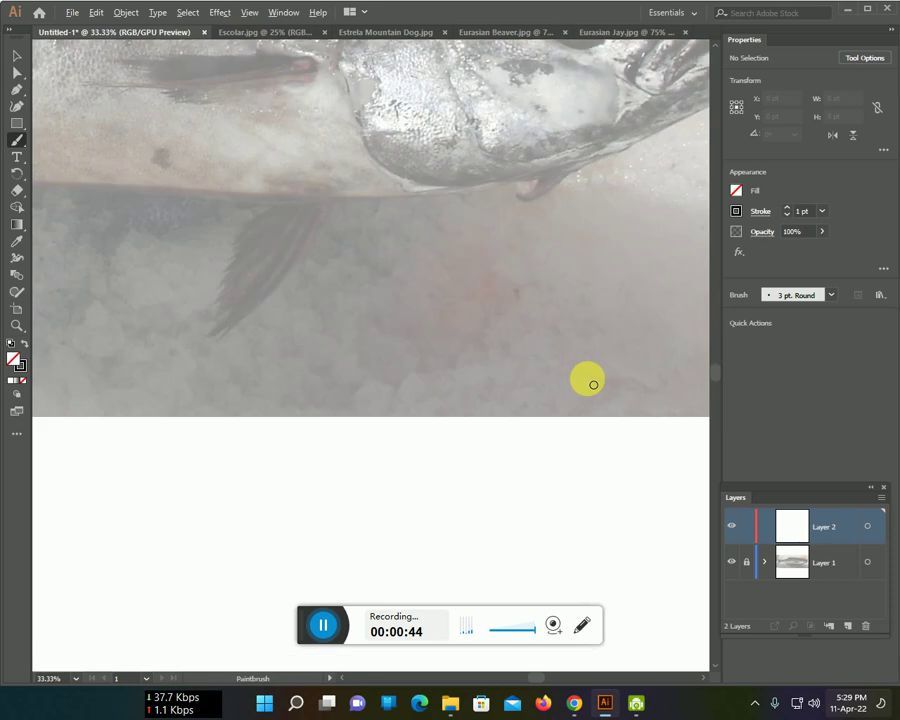
scroll(593, 384, up, 1)
scroll(505, 395, up, 1)
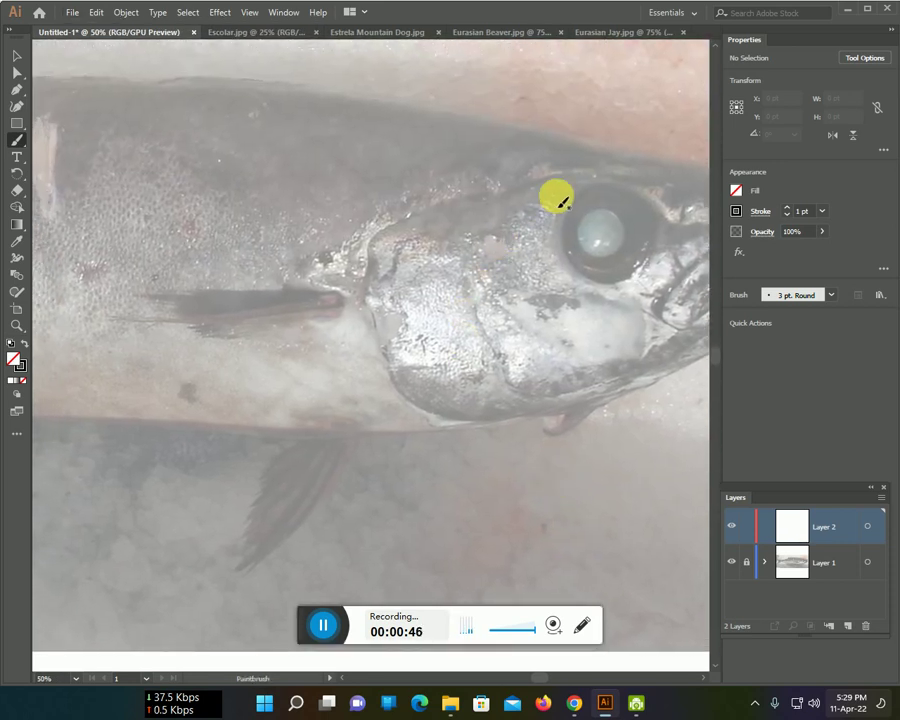
- Trace the gill cover outline, the small chin fin, and the upper and lower jaw lines
mouse_move(597, 172)
mouse_down()
mouse_move(389, 231)
mouse_move(374, 321)
mouse_move(410, 410)
mouse_move(514, 426)
mouse_move(597, 408)
mouse_move(685, 369)
mouse_up()
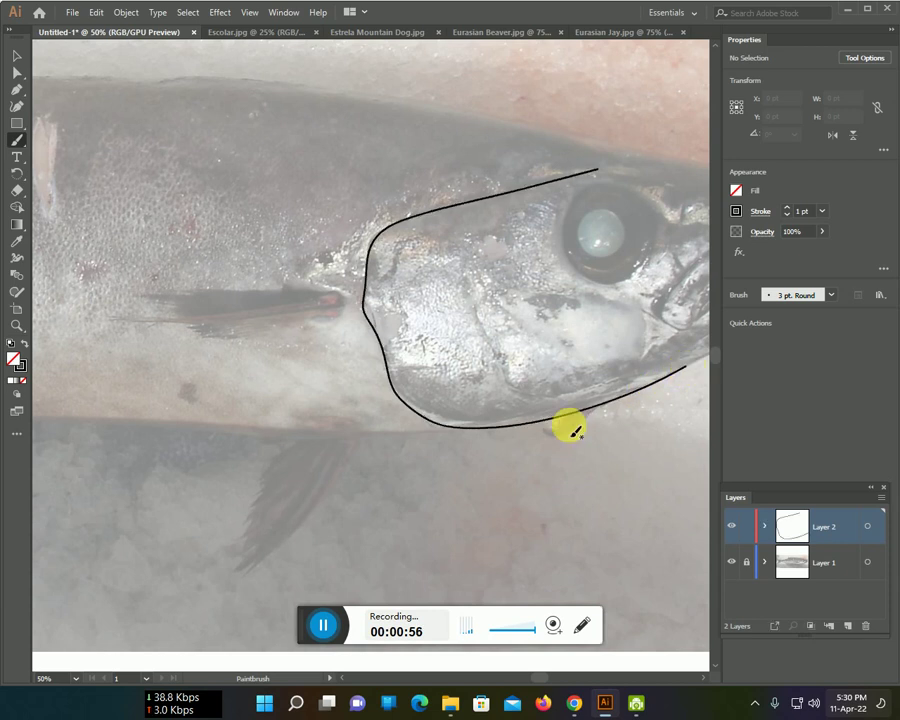
mouse_move(566, 433)
mouse_down()
mouse_move(588, 416)
mouse_move(350, 416)
mouse_up()
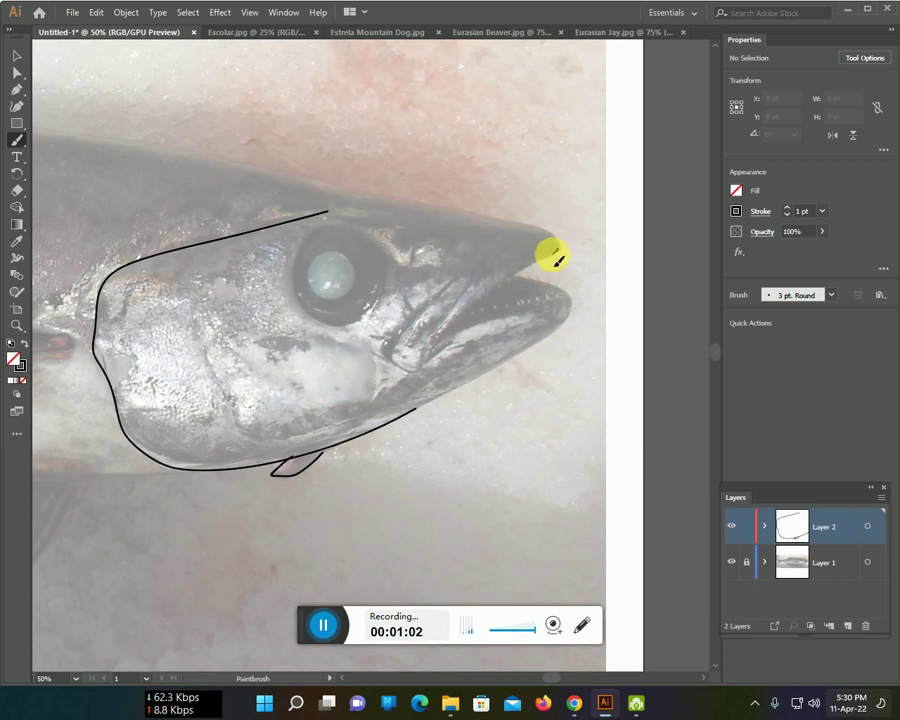
drag(557, 249, 468, 318)
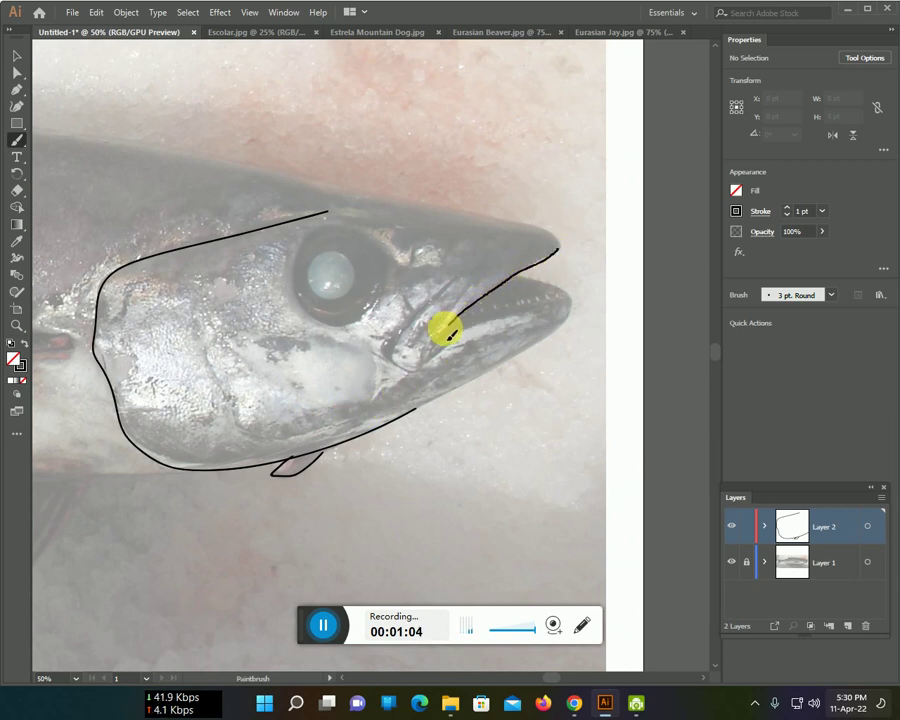
drag(438, 350, 543, 312)
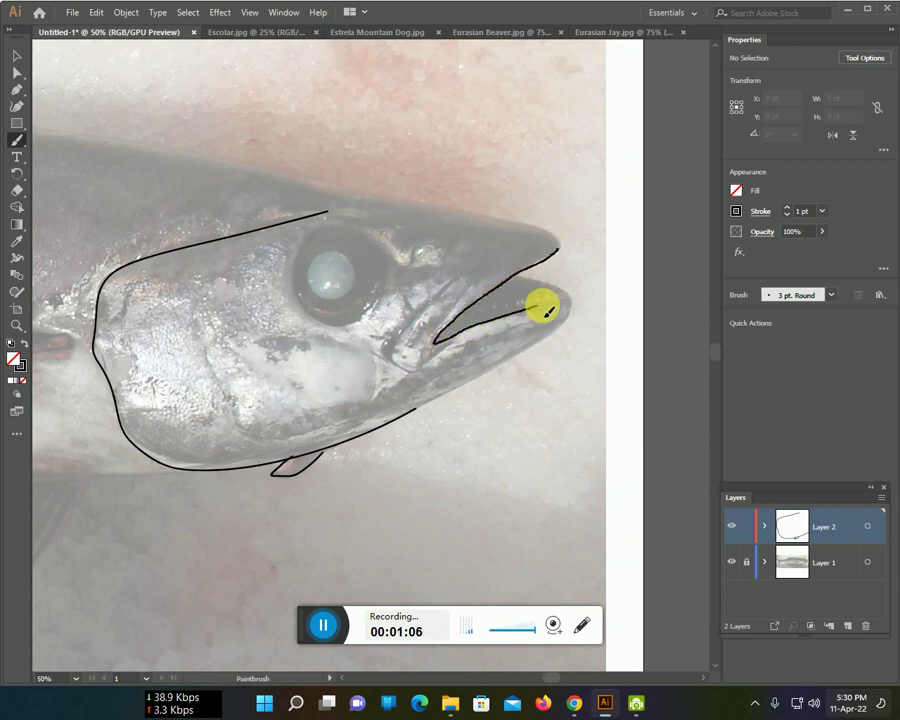
drag(551, 289, 518, 272)
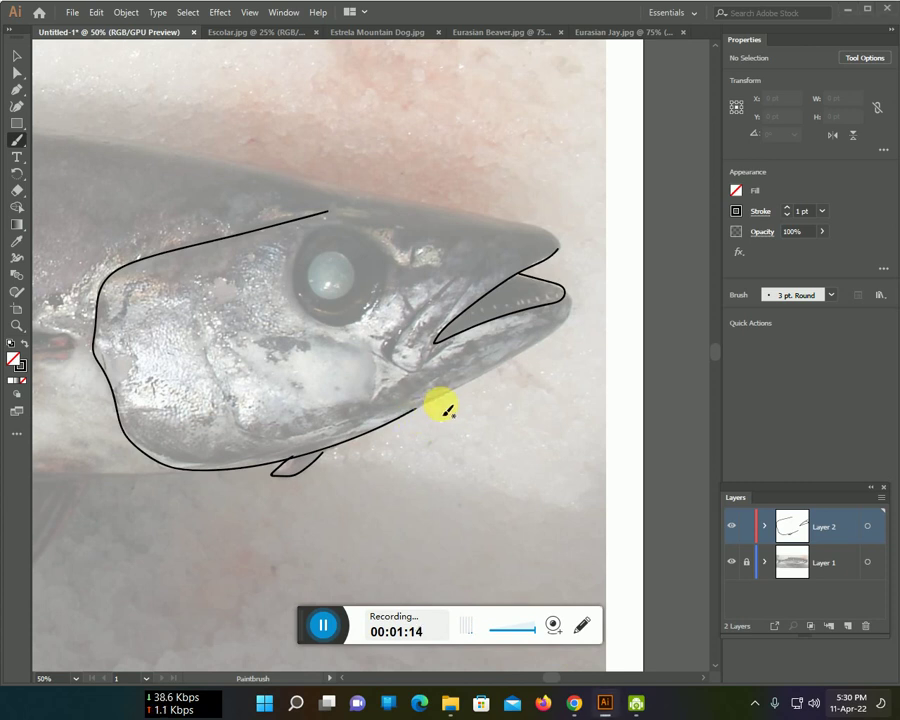
drag(464, 394, 510, 373)
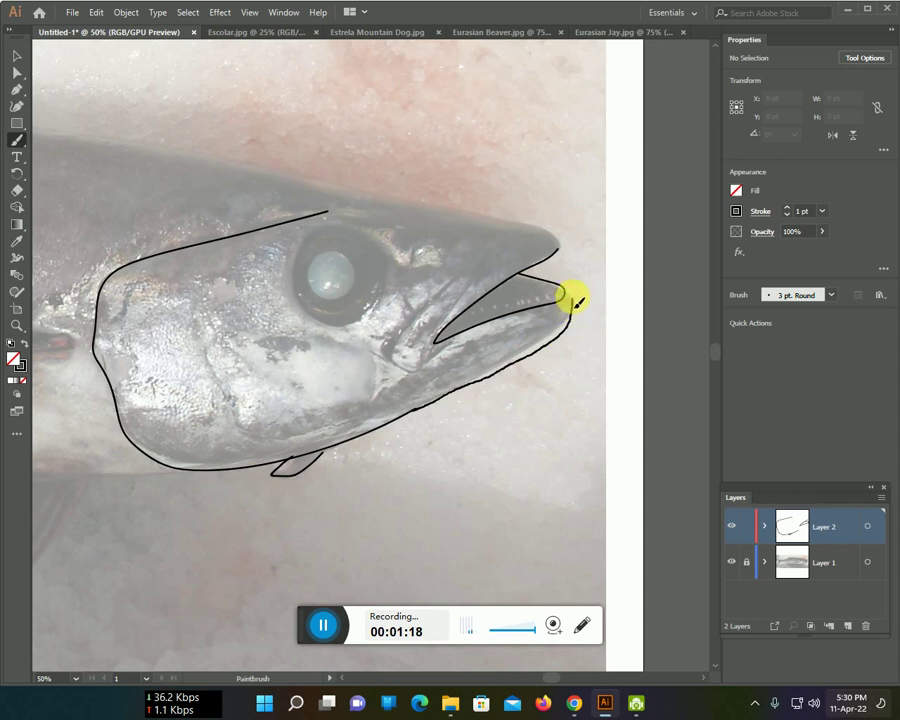
drag(572, 294, 566, 288)
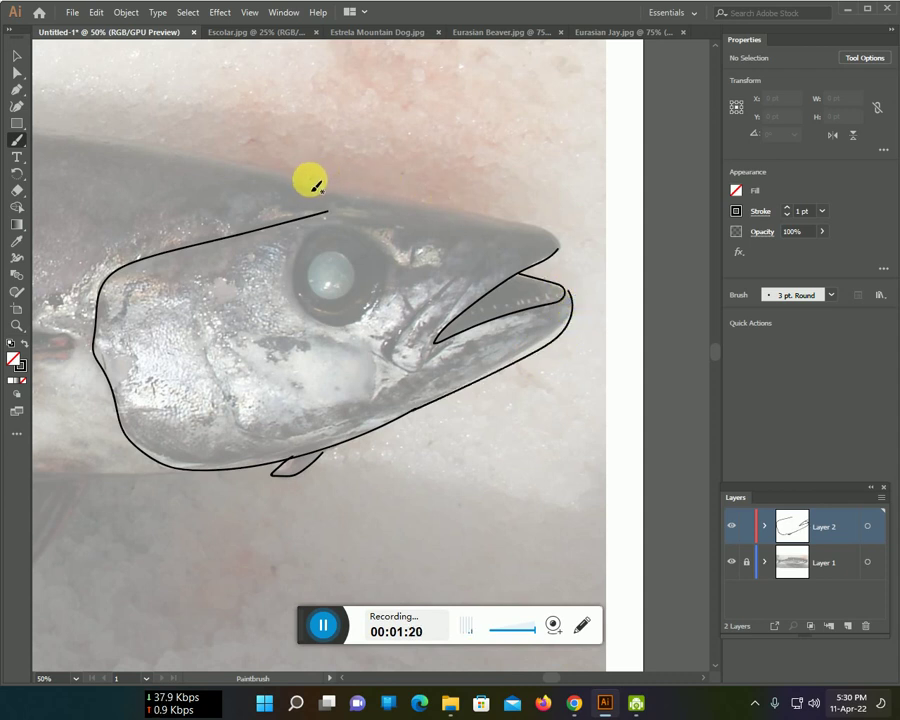
- Trace the top of the head, the line below the eye, the inner jaw and the gill curve
mouse_move(336, 189)
mouse_down()
mouse_move(521, 226)
mouse_move(518, 272)
mouse_up()
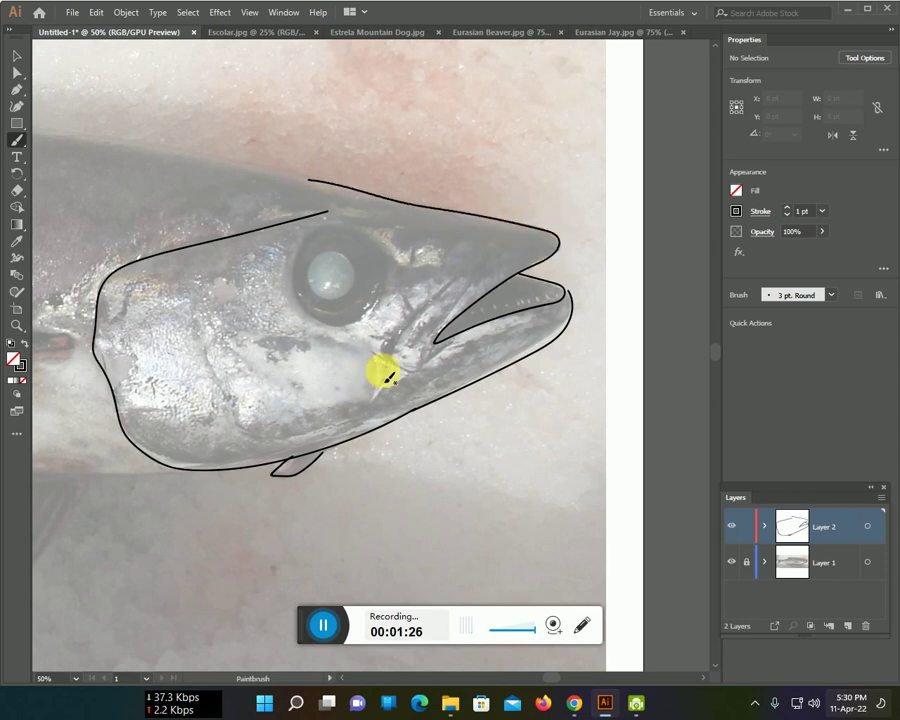
mouse_move(298, 292)
mouse_down()
mouse_move(319, 316)
mouse_move(380, 313)
mouse_move(396, 269)
mouse_move(380, 243)
mouse_move(350, 232)
mouse_move(317, 229)
mouse_move(306, 251)
mouse_up()
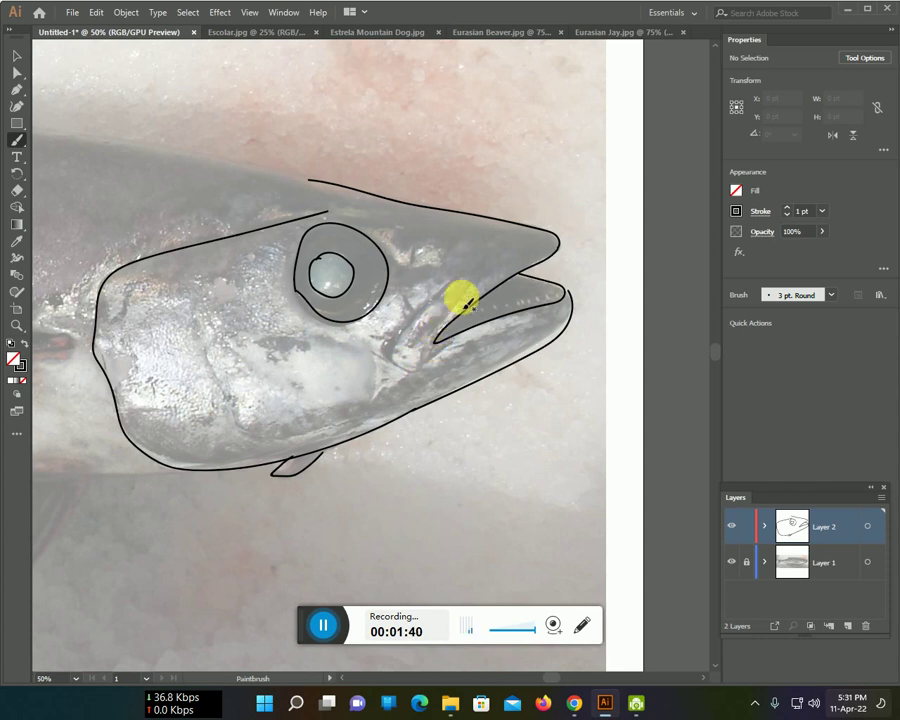
drag(452, 281, 405, 335)
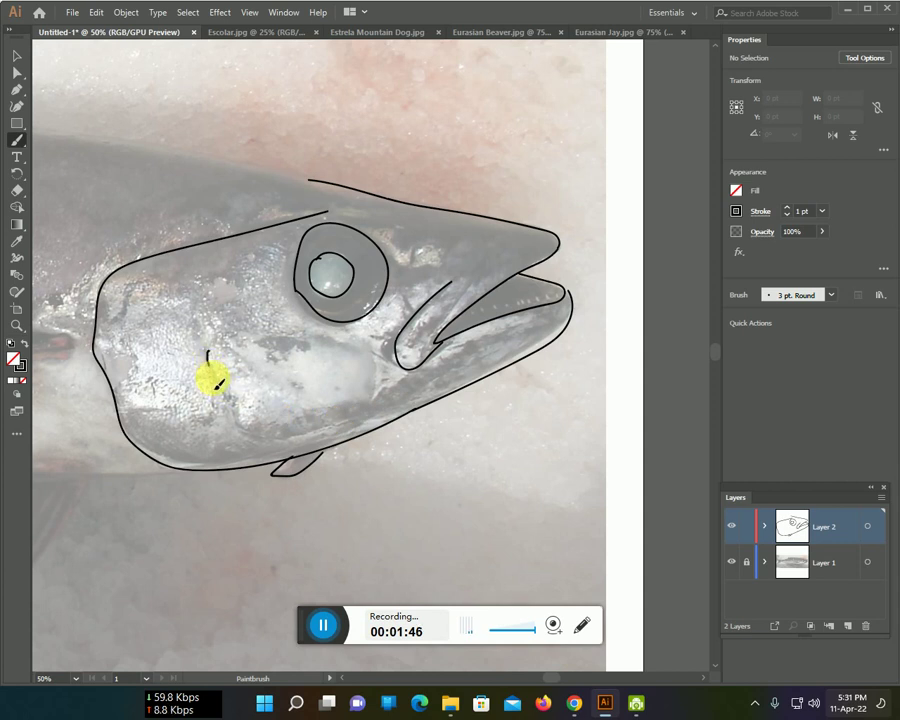
mouse_move(244, 428)
mouse_down()
mouse_move(342, 426)
mouse_move(374, 394)
mouse_move(375, 358)
mouse_up()
- Trace the belly line, the fin below the belly, and the side fin along the lateral line
mouse_move(281, 402)
mouse_down()
mouse_move(563, 378)
mouse_move(596, 364)
mouse_up()
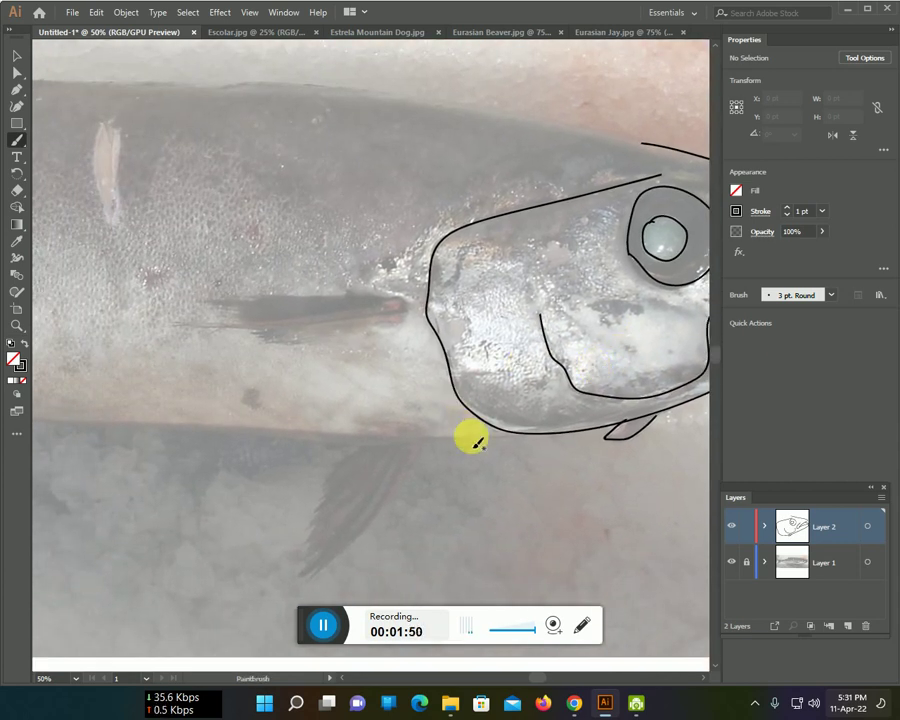
mouse_move(546, 438)
mouse_down()
mouse_move(324, 444)
mouse_move(20, 416)
mouse_up()
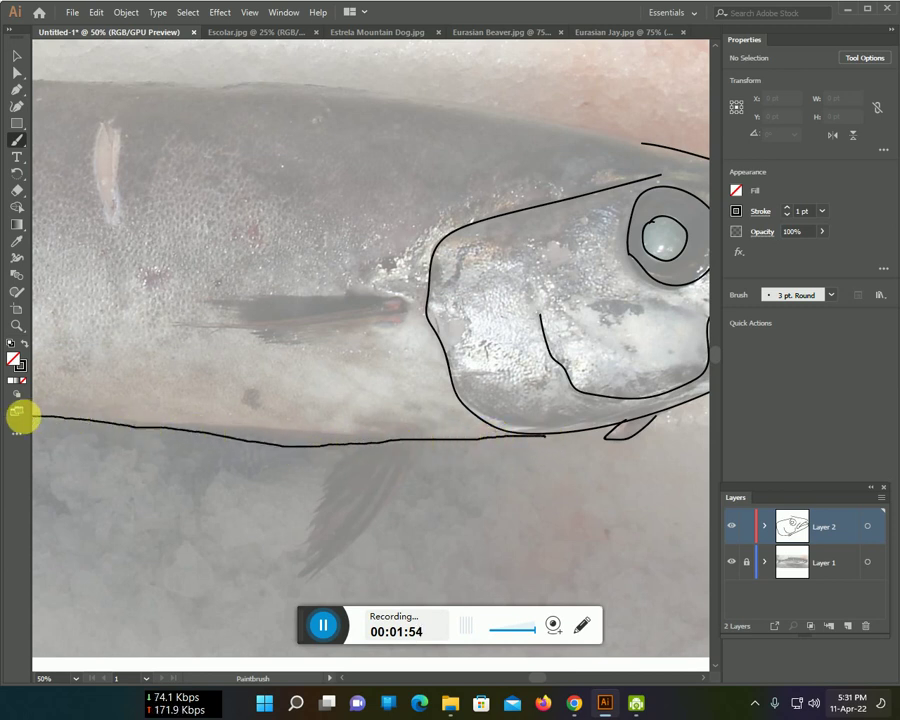
mouse_move(365, 445)
mouse_down()
mouse_move(322, 484)
mouse_move(302, 543)
mouse_move(311, 577)
mouse_move(378, 515)
mouse_move(419, 448)
mouse_up()
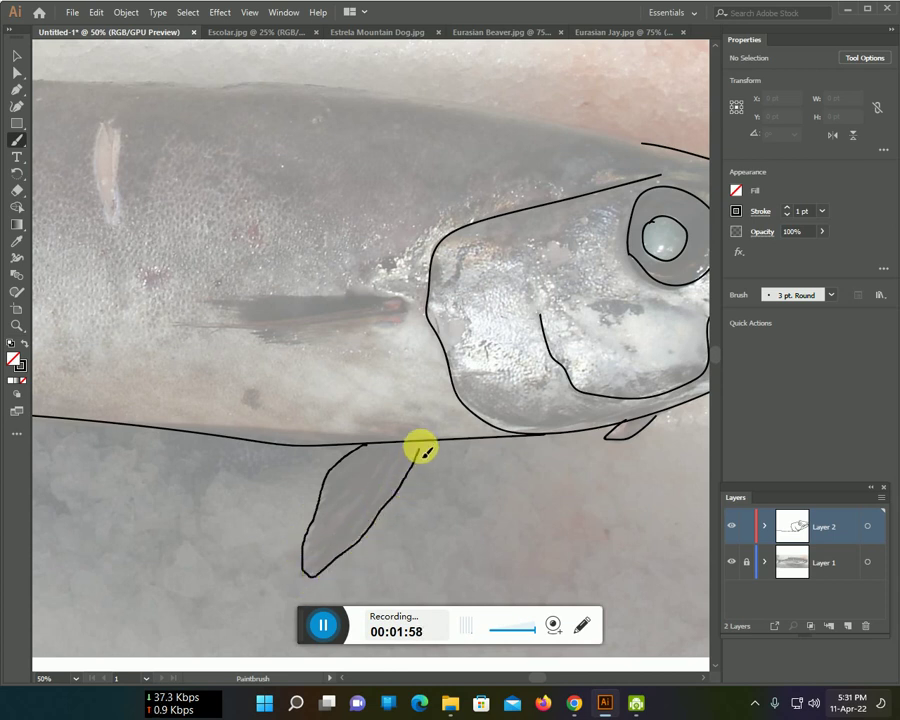
mouse_move(398, 322)
mouse_down()
mouse_move(287, 345)
mouse_move(195, 331)
mouse_move(232, 322)
mouse_move(266, 296)
mouse_move(360, 298)
mouse_up()
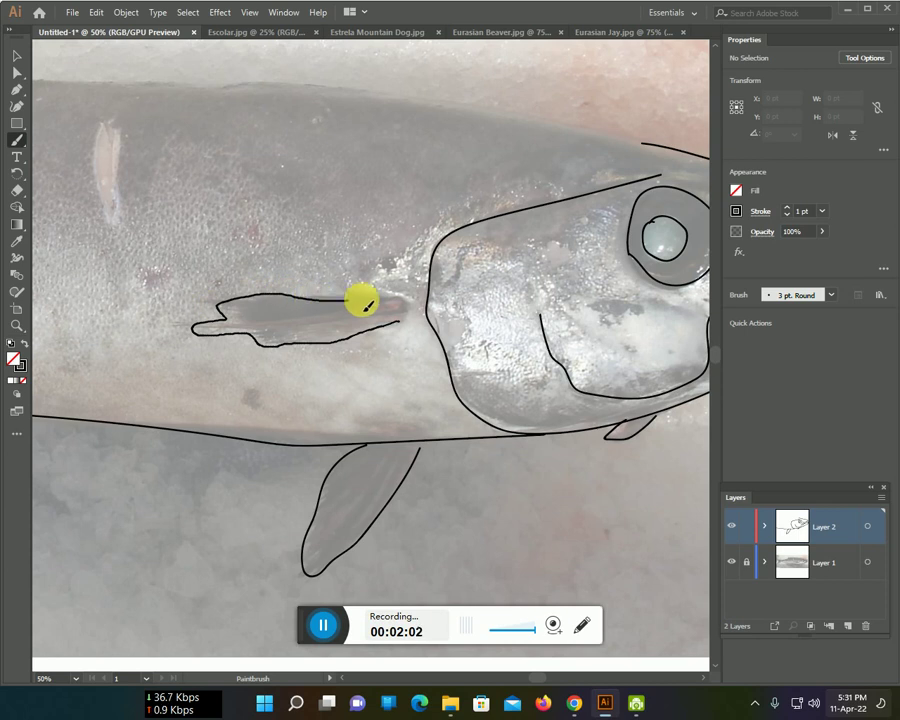
drag(274, 331, 339, 403)
- Trace the back toward the tail and extend the wavy belly line up to the tail
drag(548, 295, 502, 291)
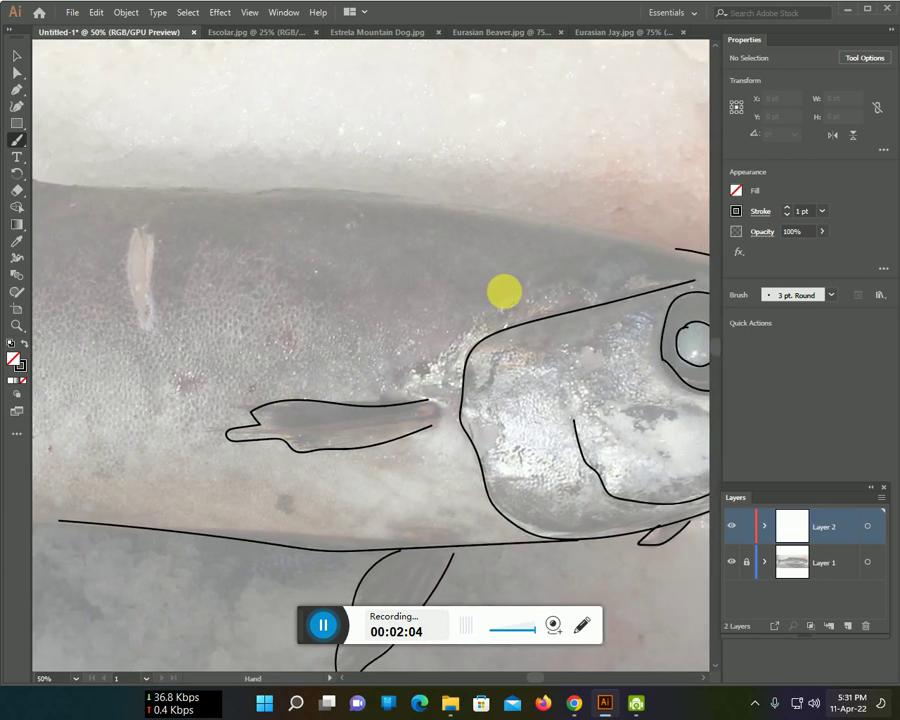
mouse_move(667, 252)
mouse_down()
mouse_move(384, 196)
mouse_move(187, 191)
mouse_move(604, 247)
mouse_move(574, 199)
mouse_up()
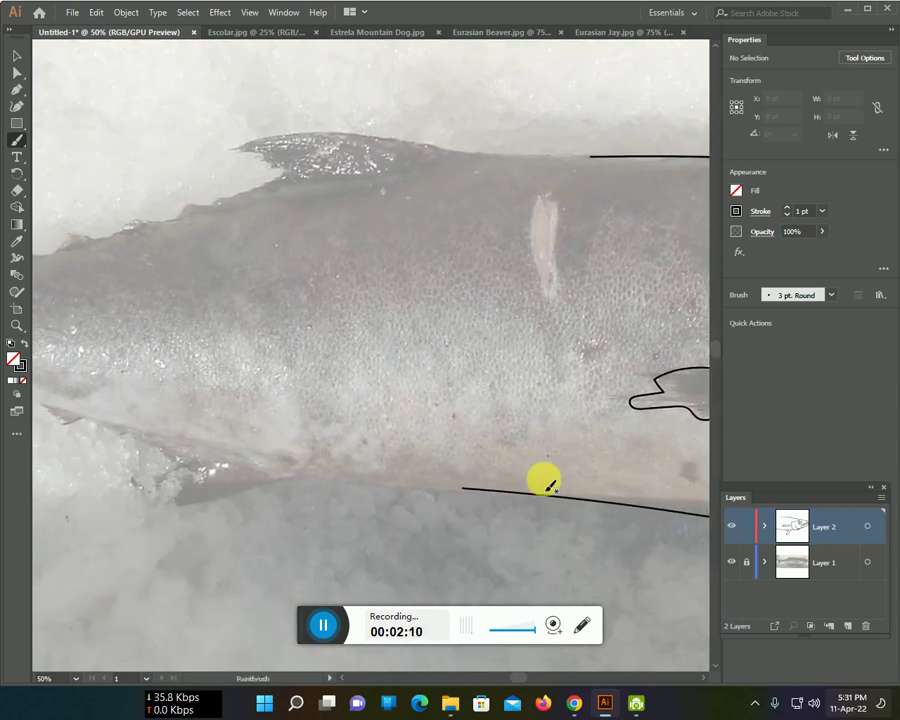
drag(447, 491, 292, 479)
drag(378, 450, 652, 276)
mouse_move(566, 305)
mouse_down()
mouse_move(428, 345)
mouse_move(404, 324)
mouse_move(414, 278)
mouse_move(352, 259)
mouse_up()
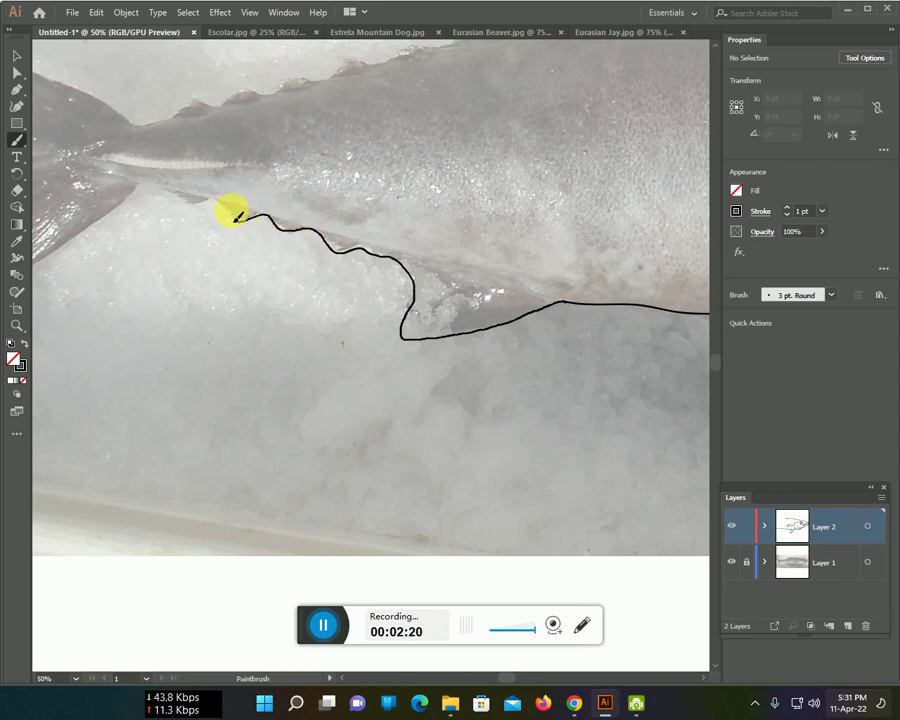
drag(212, 210, 106, 181)
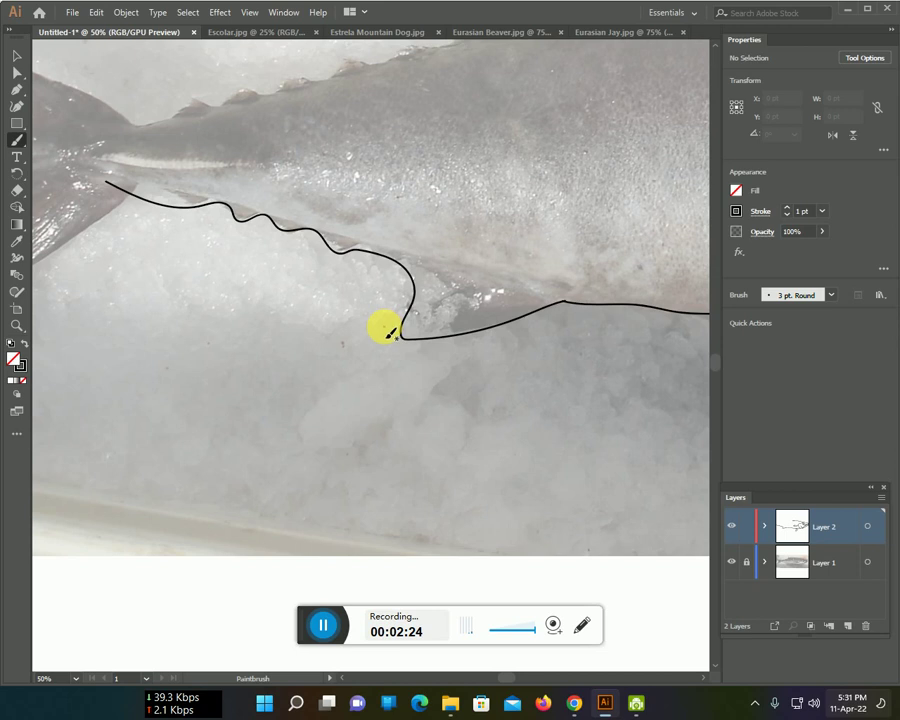
- Erase the stray tail-end of the wavy belly stroke with the Eraser, then return to the Paintbrush
key(shift+e)
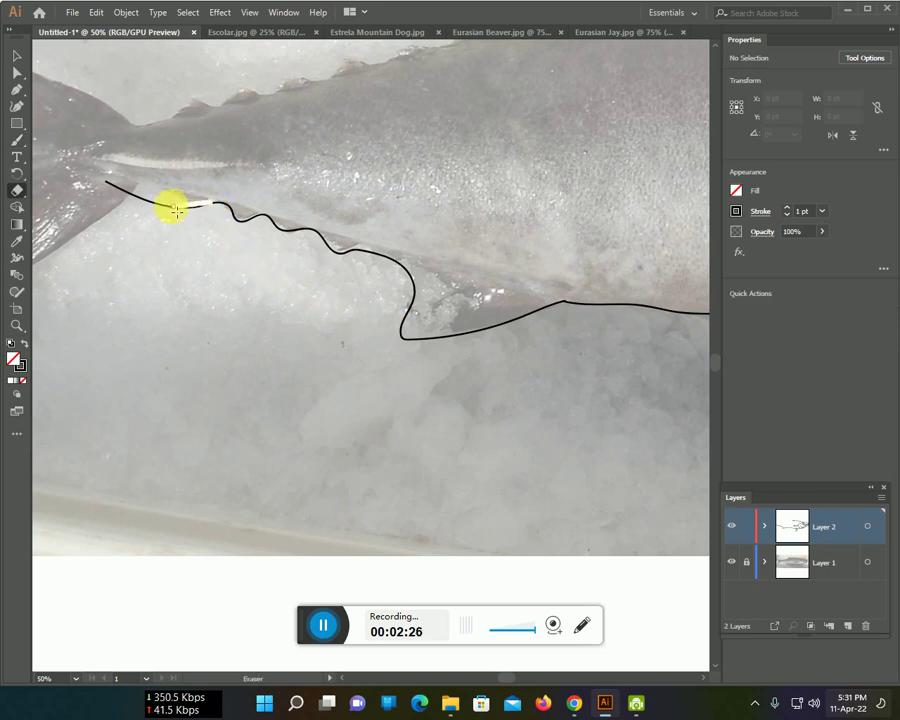
drag(113, 188, 116, 190)
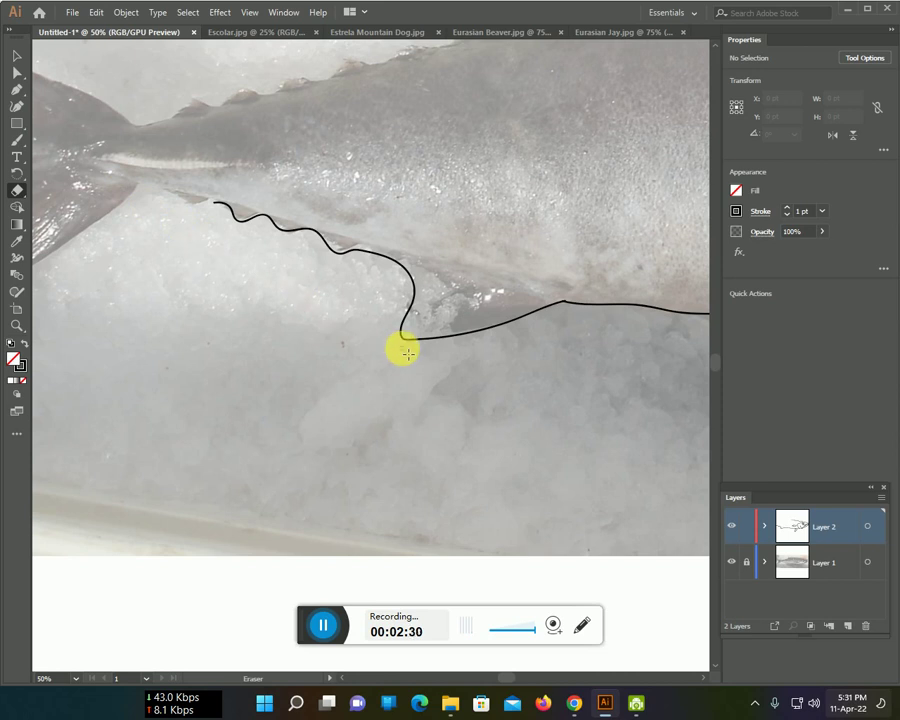
scroll(407, 352, up, 3)
drag(510, 470, 680, 620)
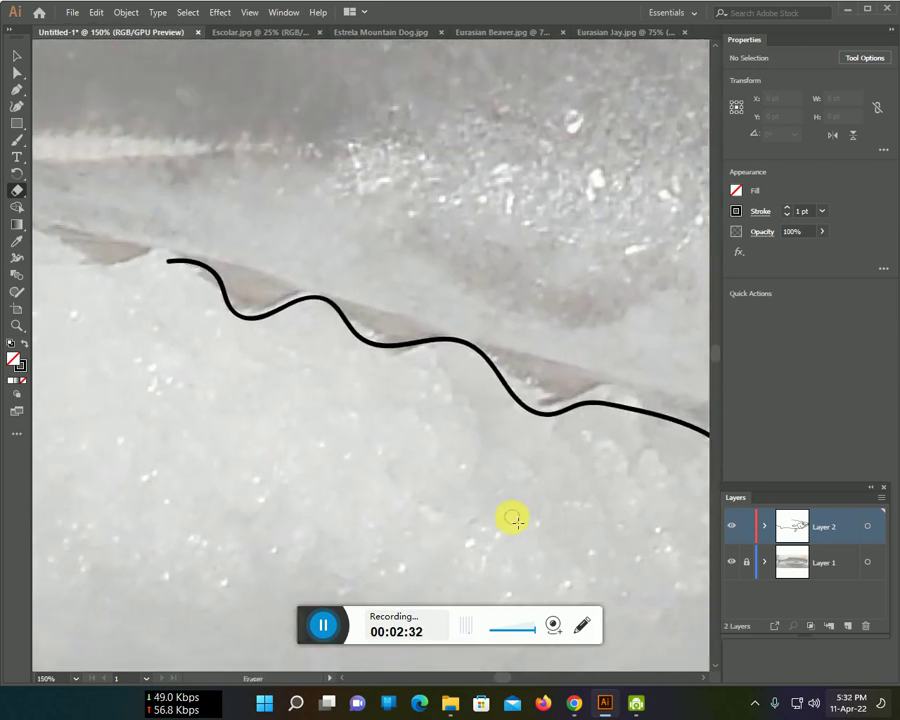
key(b)
scroll(168, 273, down, 1)
scroll(184, 281, down, 1)
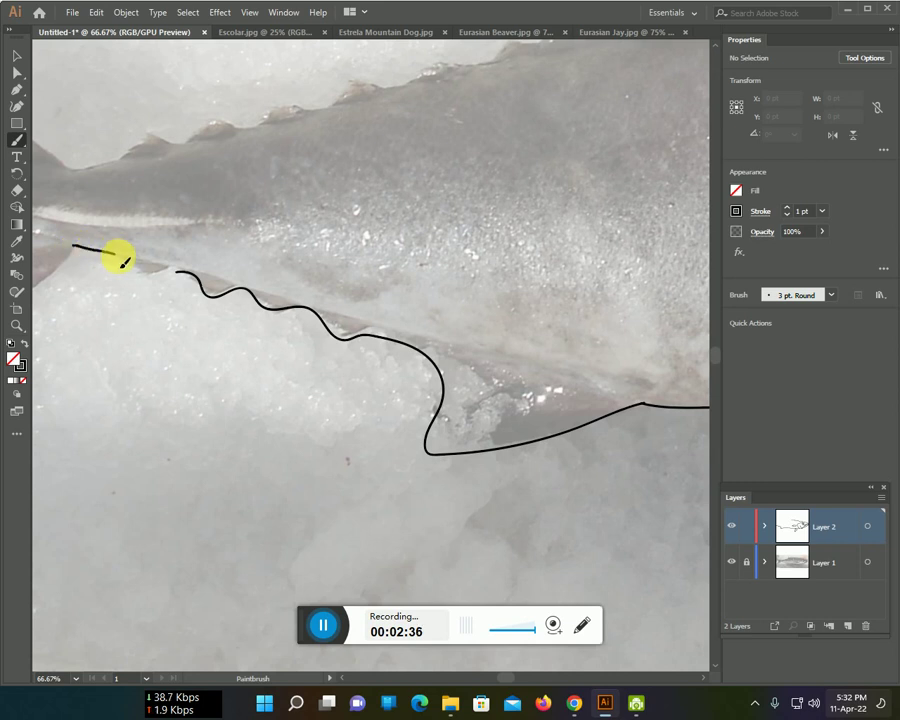
- Outline the tail fin's lower edge and upper lobe
drag(176, 275, 381, 321)
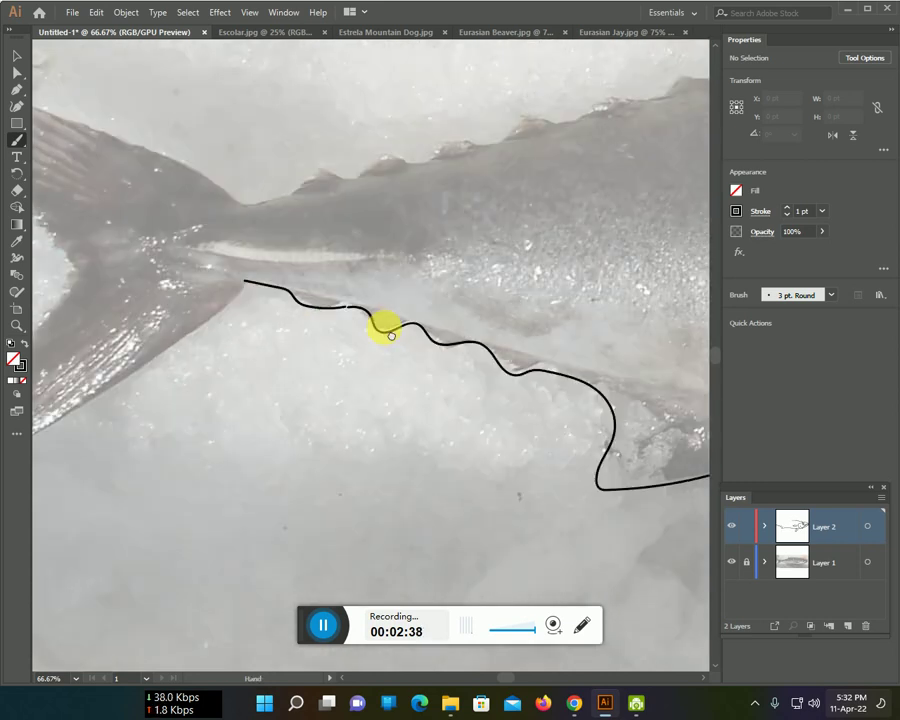
scroll(367, 376, left, 3)
scroll(130, 493, down, 1)
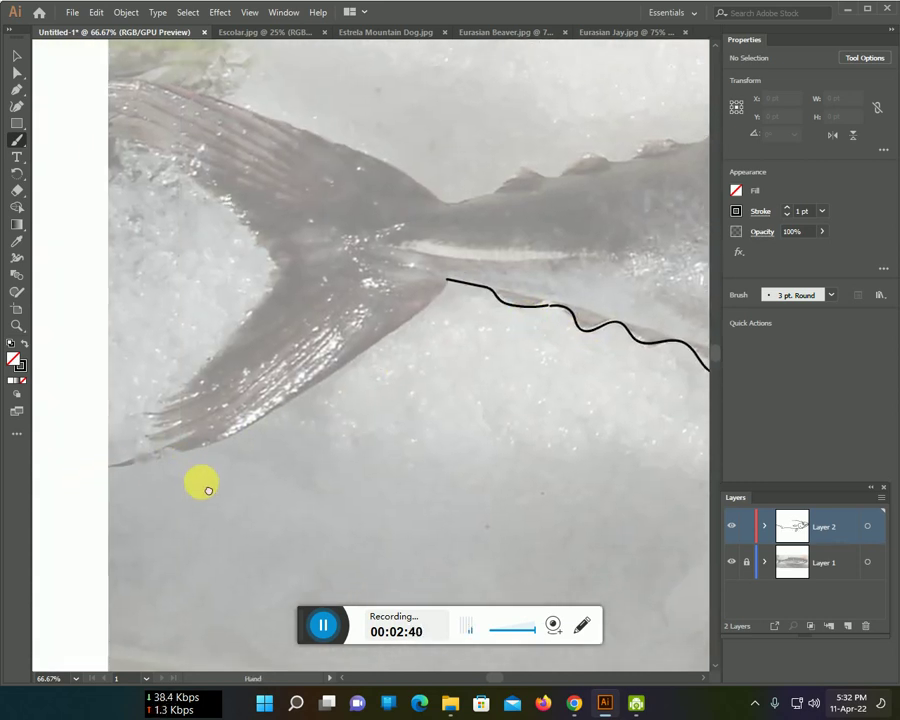
scroll(138, 470, left, 2)
mouse_move(138, 461)
mouse_down()
mouse_move(362, 362)
mouse_move(455, 290)
mouse_up()
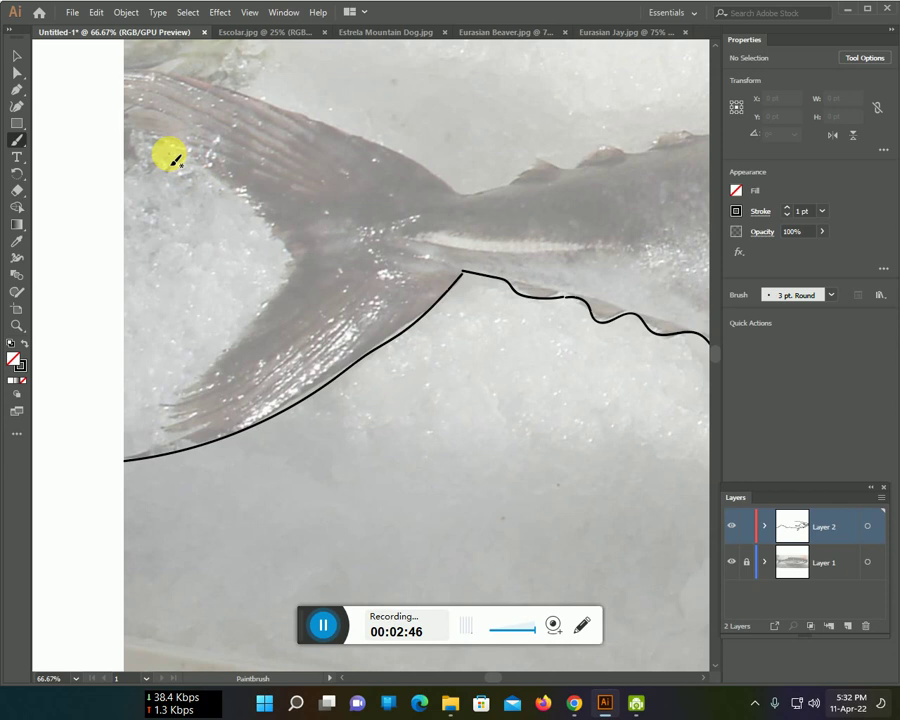
mouse_move(170, 154)
mouse_down()
mouse_move(206, 166)
mouse_move(283, 262)
mouse_move(128, 458)
mouse_up()
drag(204, 362, 296, 520)
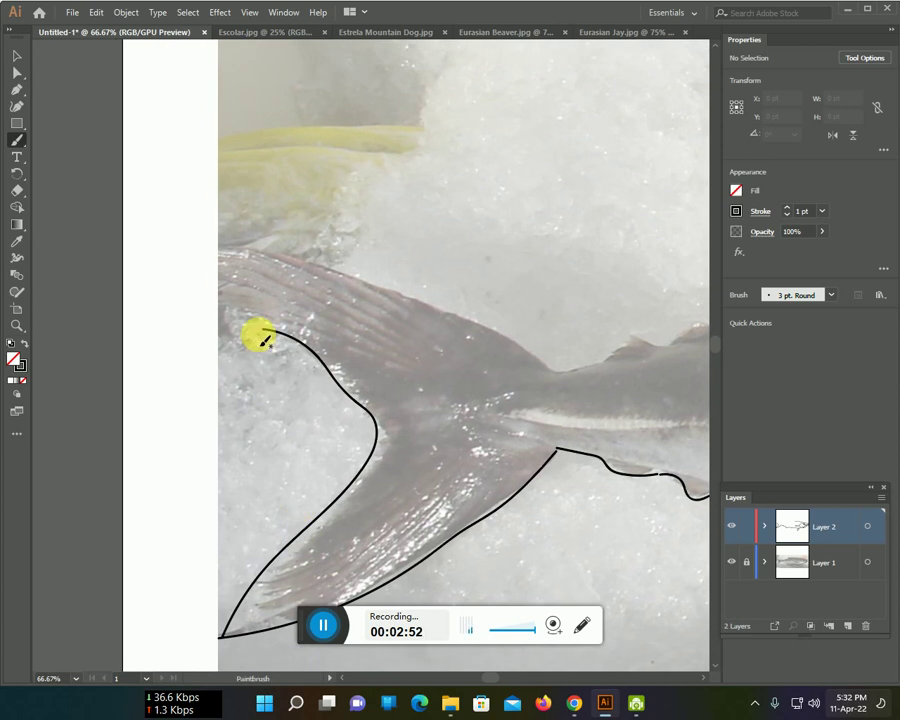
mouse_move(245, 321)
mouse_down()
mouse_move(226, 262)
mouse_move(256, 254)
mouse_move(336, 265)
mouse_move(574, 369)
mouse_move(660, 346)
mouse_move(315, 325)
mouse_move(323, 306)
mouse_move(370, 296)
mouse_up()
- Trace the wavy upper edge of the body from the tail toward the head
drag(426, 278, 456, 271)
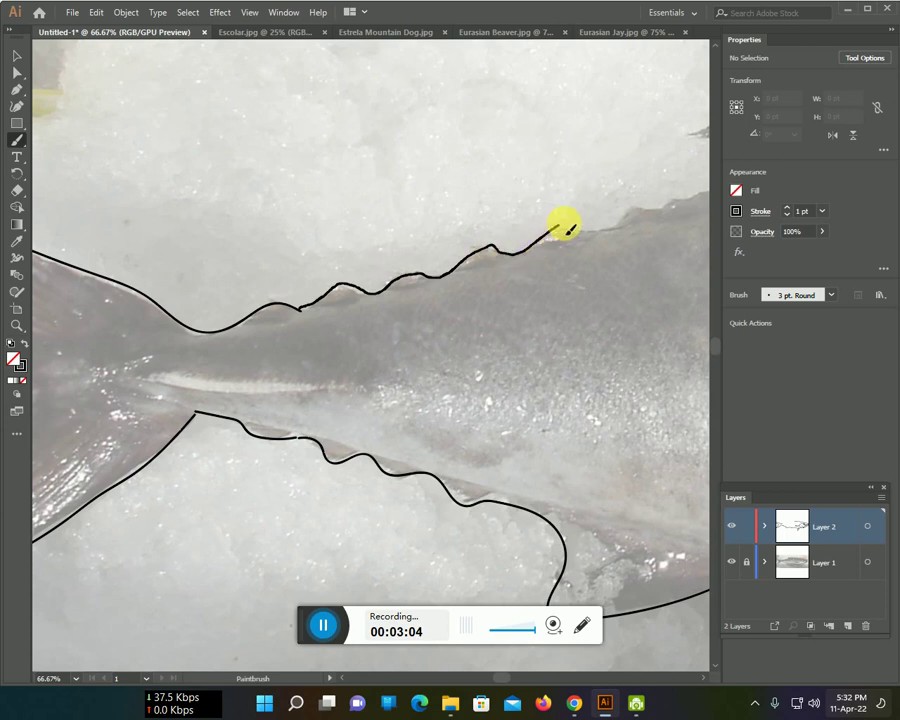
mouse_move(650, 208)
mouse_down()
mouse_move(245, 297)
mouse_move(334, 254)
mouse_move(322, 243)
mouse_up()
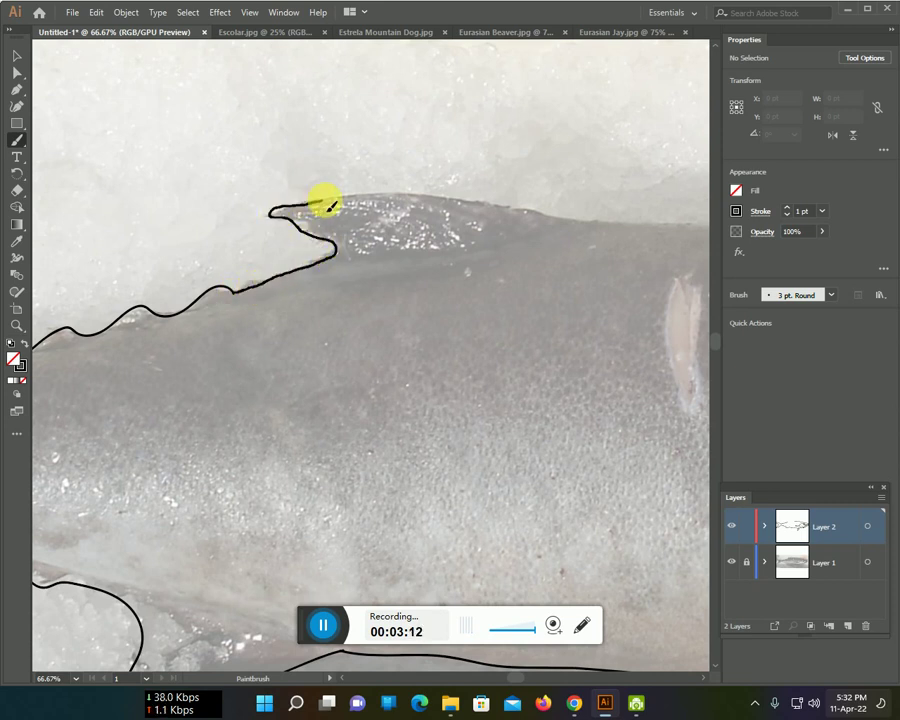
mouse_move(414, 193)
mouse_down()
mouse_move(612, 220)
mouse_move(321, 248)
mouse_move(426, 250)
mouse_up()
scroll(465, 278, down, 1)
- Zoom out to the whole artboard and turn off Layer 1's visibility to hide the photo
scroll(472, 280, down, 1)
scroll(484, 294, down, 1)
scroll(426, 268, down, 1)
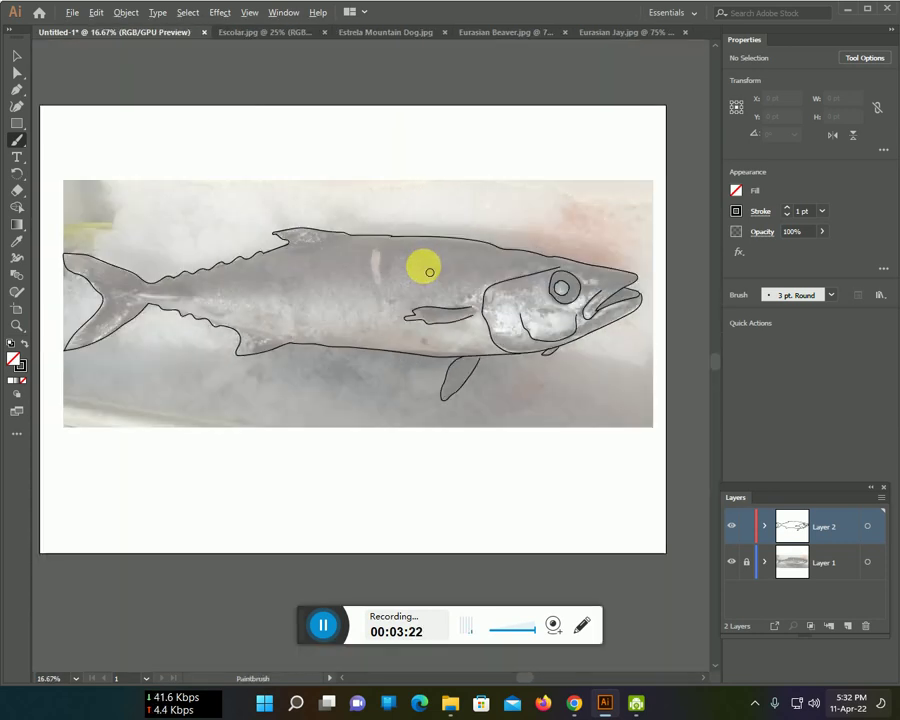
click(730, 562)
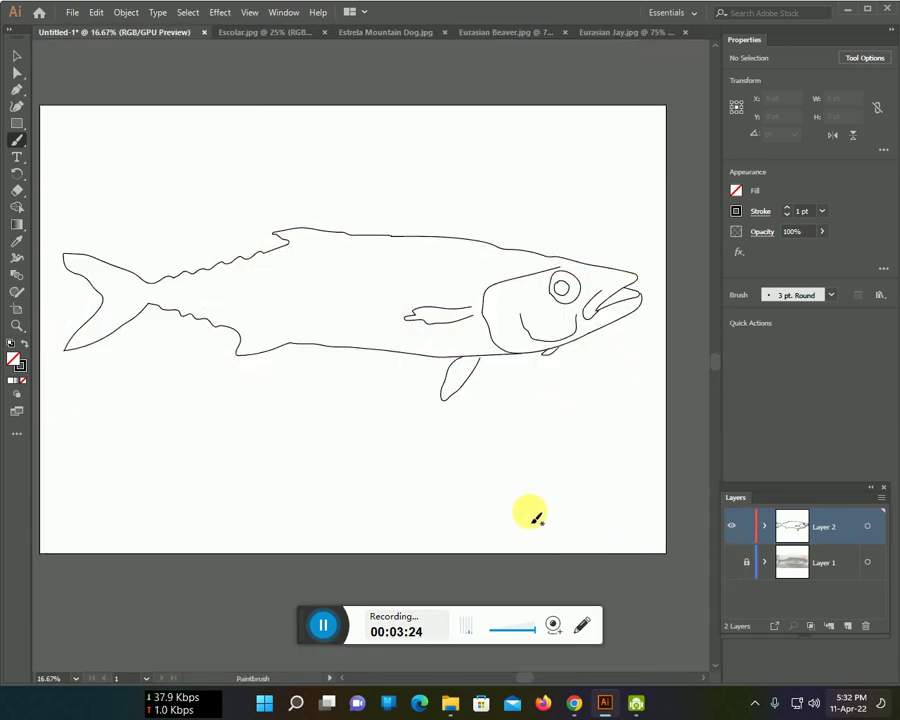